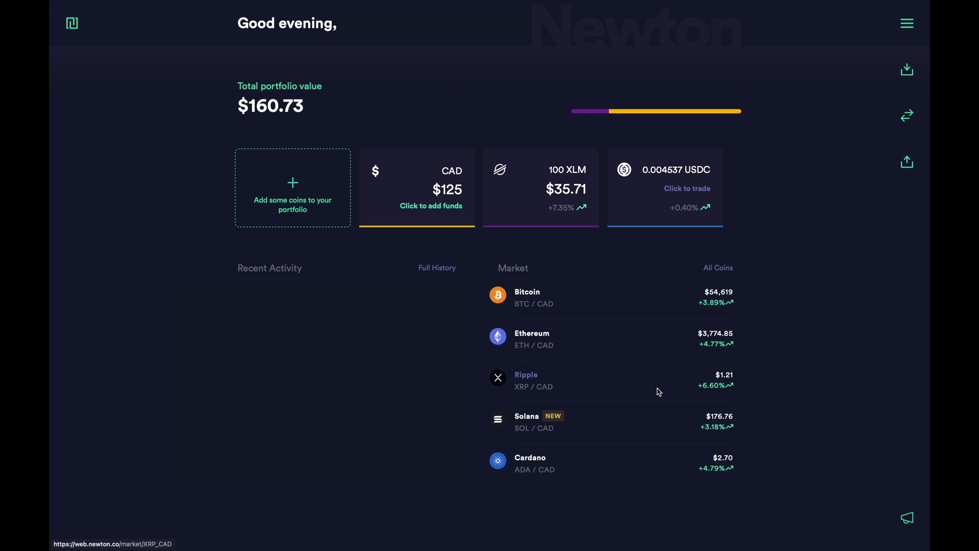
Open the Stellar XLM/CAD market from the All Coins market list.
{"action": "left_click", "coordinate": [724, 271]}
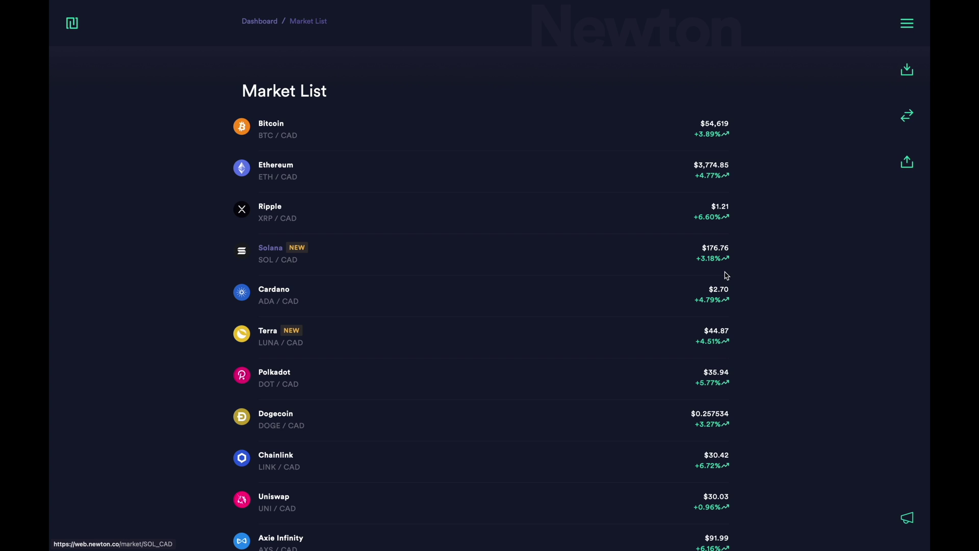
{"action": "scroll", "coordinate": [483, 347], "scroll_direction": "down", "scroll_amount": 2}
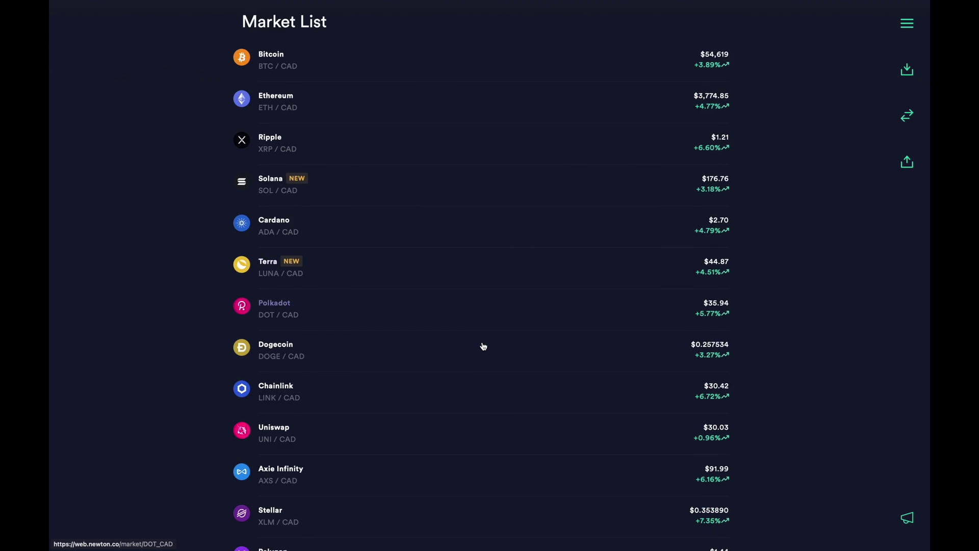
{"action": "scroll", "coordinate": [483, 347], "scroll_direction": "down", "scroll_amount": 3}
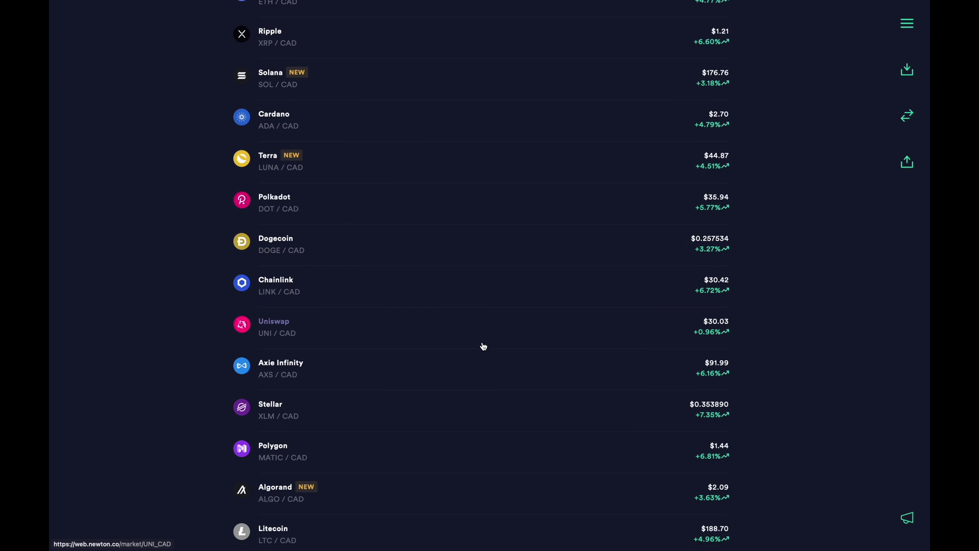
{"action": "left_click", "coordinate": [342, 411]}
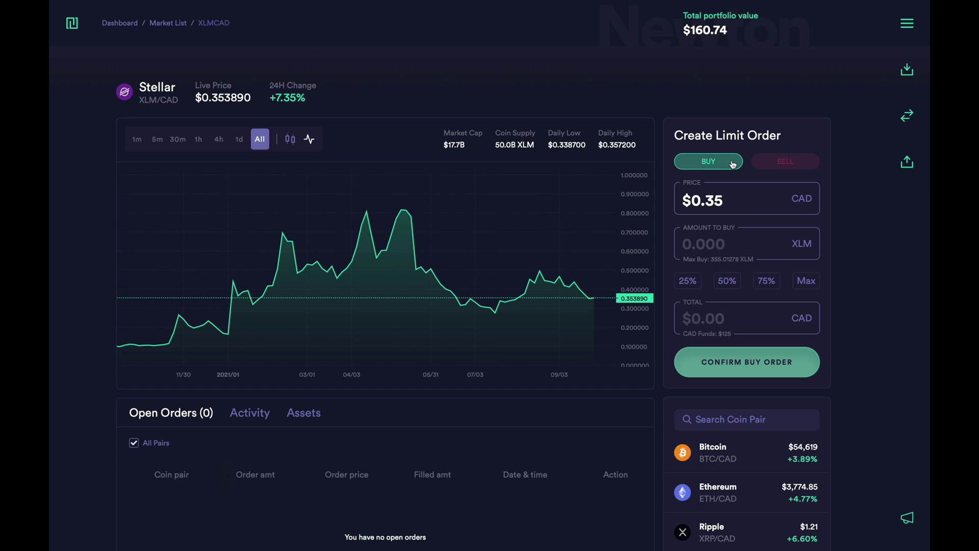
Change the buy limit price from $0.35 to $0.30 CAD and enter 100 XLM to buy.
{"action": "left_click", "coordinate": [717, 200]}
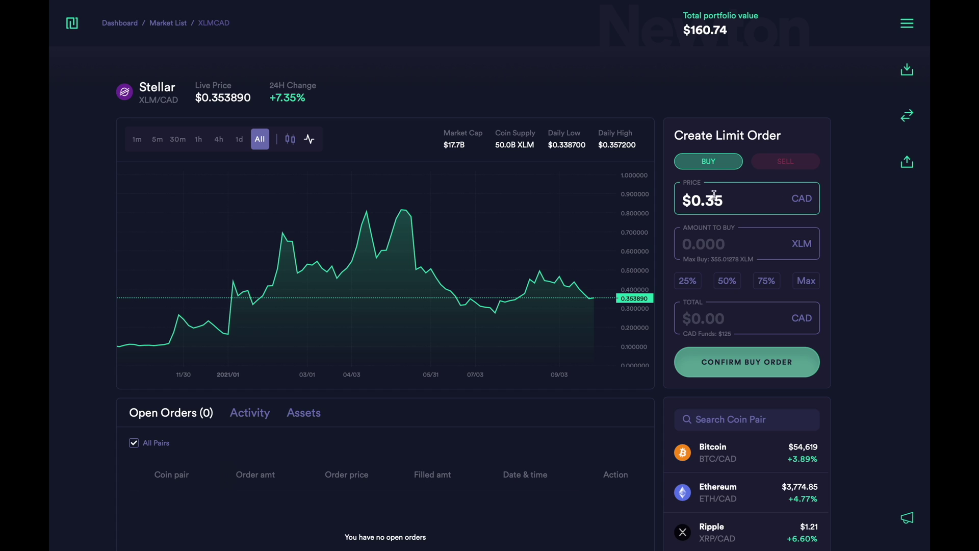
{"action": "left_click_drag", "start_coordinate": [714, 201], "coordinate": [731, 201]}
{"action": "key", "text": "BackSpace"}
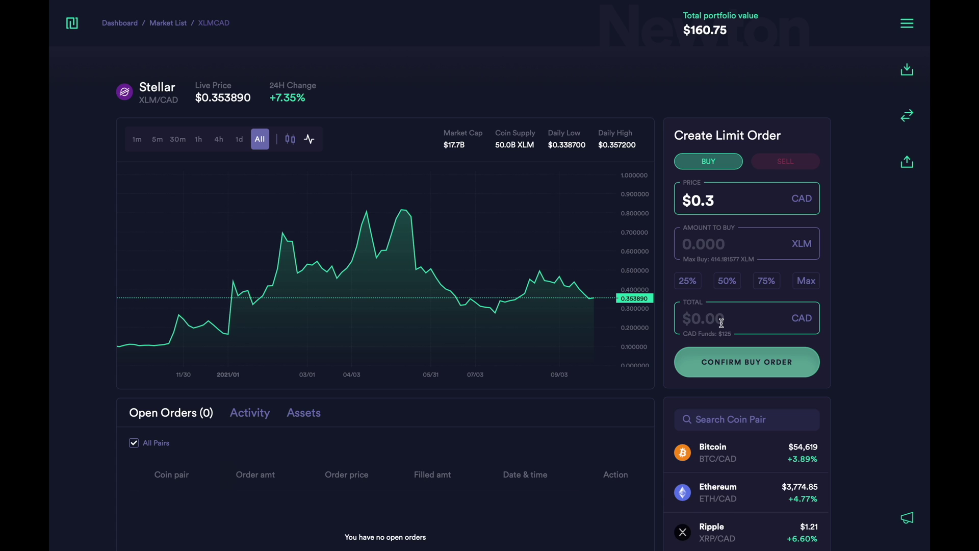
{"action": "left_click", "coordinate": [732, 249]}
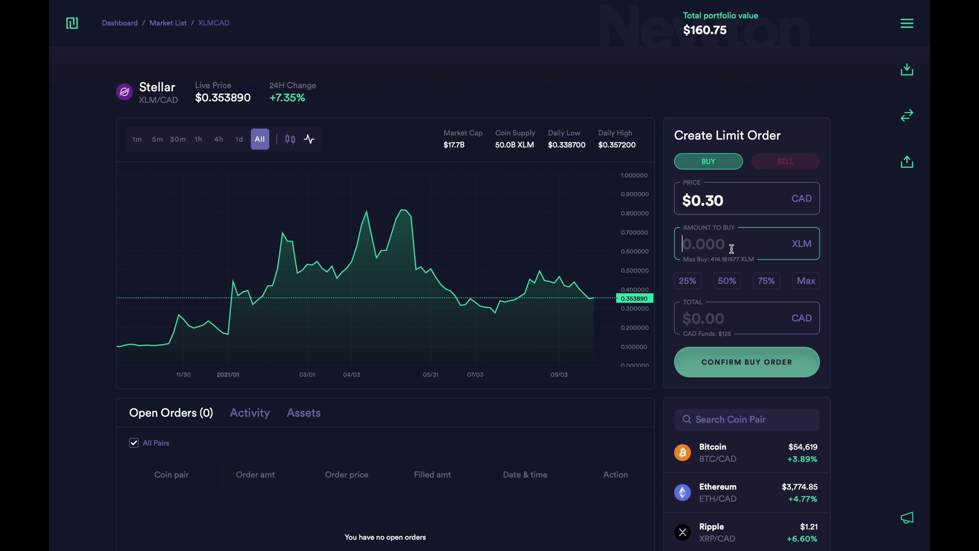
{"action": "type", "text": "100"}
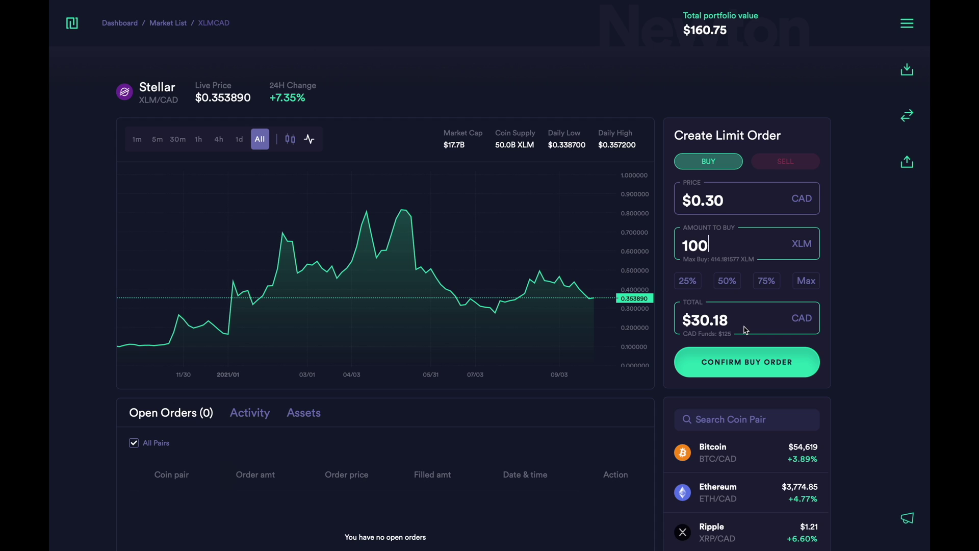
{"action": "left_click_drag", "start_coordinate": [741, 323], "coordinate": [676, 317]}
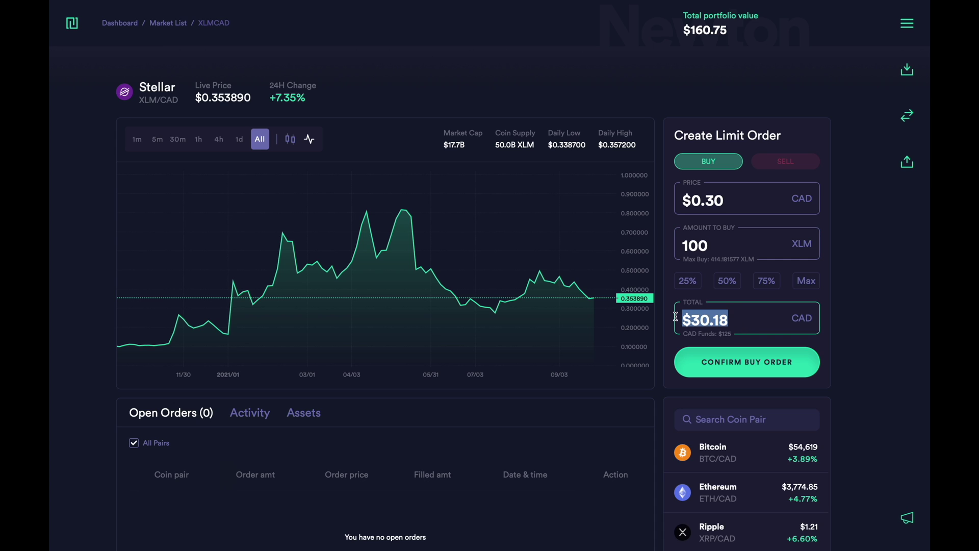
{"action": "type", "text": "30"}
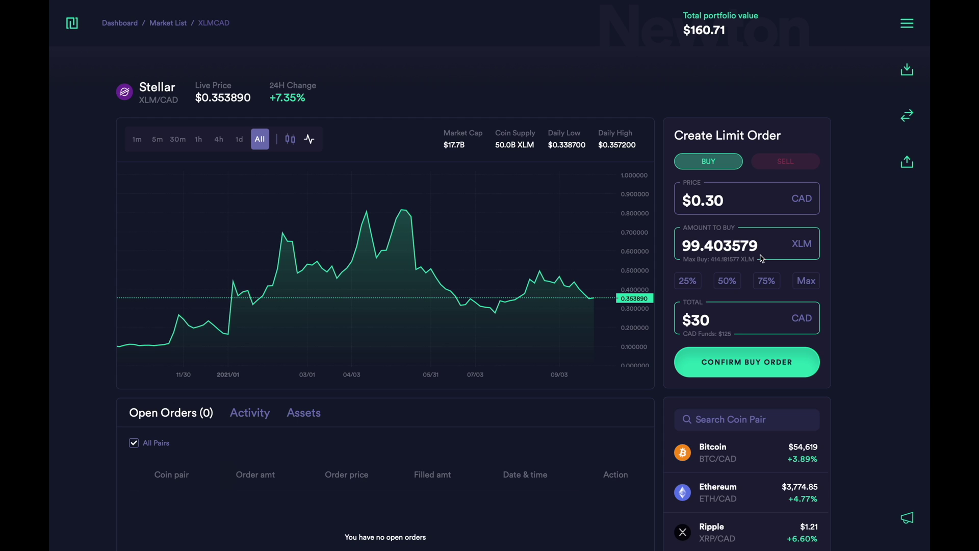
{"action": "left_click_drag", "start_coordinate": [761, 245], "coordinate": [656, 240]}
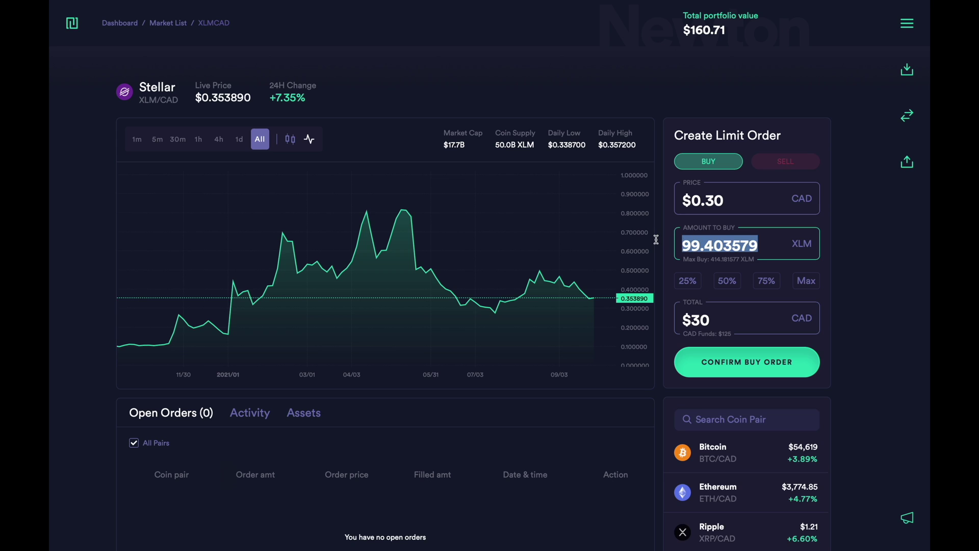
{"action": "type", "text": "00"}
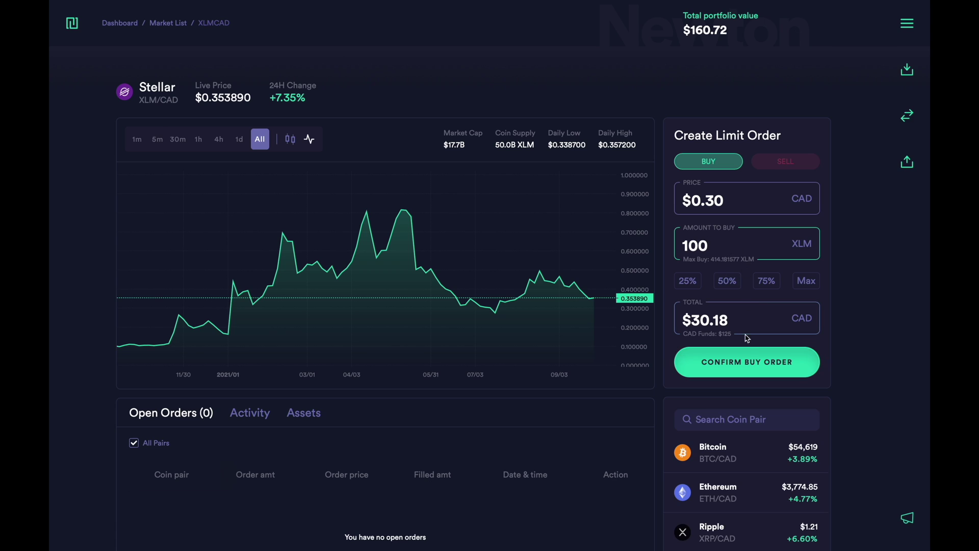
{"action": "left_click", "coordinate": [746, 360]}
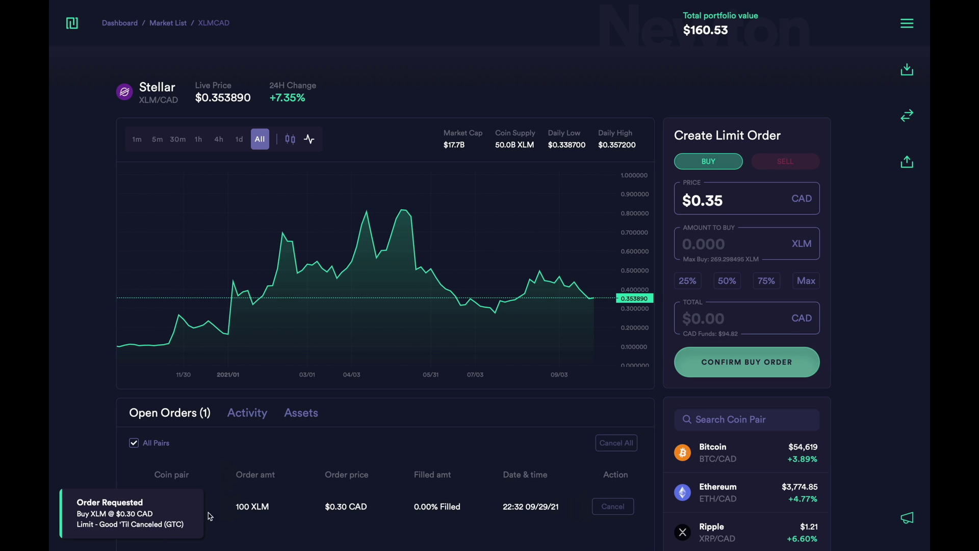
Scroll to Open Orders to verify the 100 XLM buy order at $0.30 CAD.
{"action": "scroll", "coordinate": [309, 498], "scroll_direction": "down", "scroll_amount": 3}
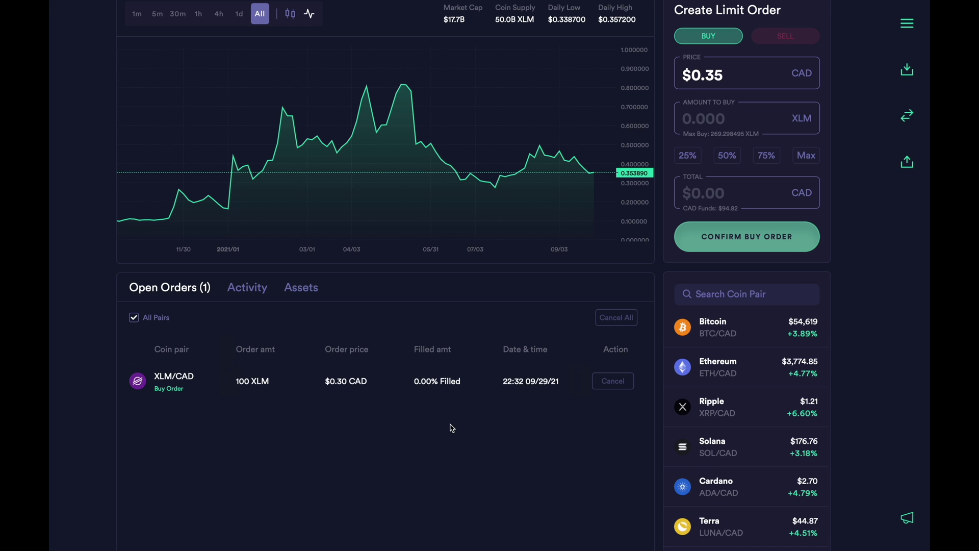
{"action": "scroll", "coordinate": [452, 429], "scroll_direction": "up", "scroll_amount": 3}
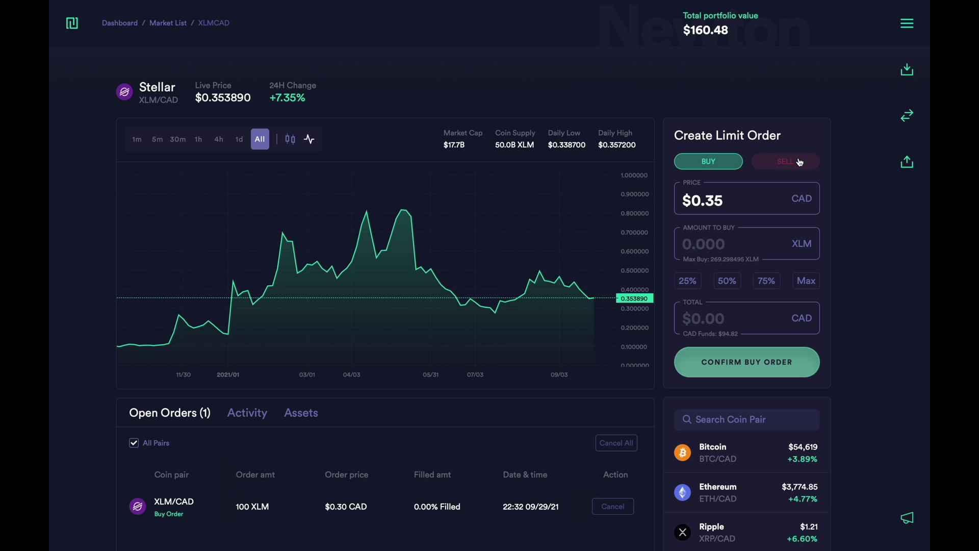
Switch to a sell order, set the limit price to $0.40 CAD, and enter 100 XLM.
{"action": "left_click", "coordinate": [801, 162]}
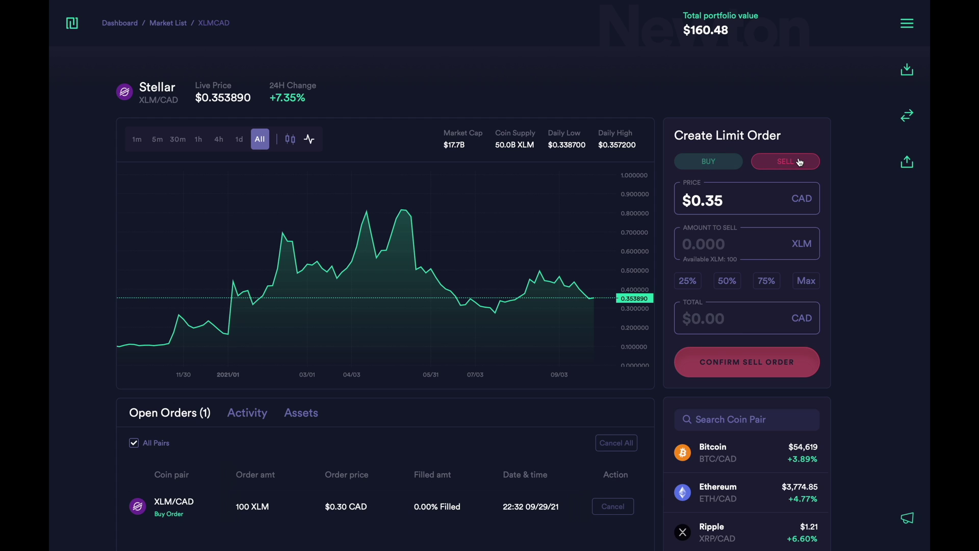
{"action": "left_click", "coordinate": [766, 200]}
{"action": "left_click_drag", "start_coordinate": [707, 200], "coordinate": [750, 204]}
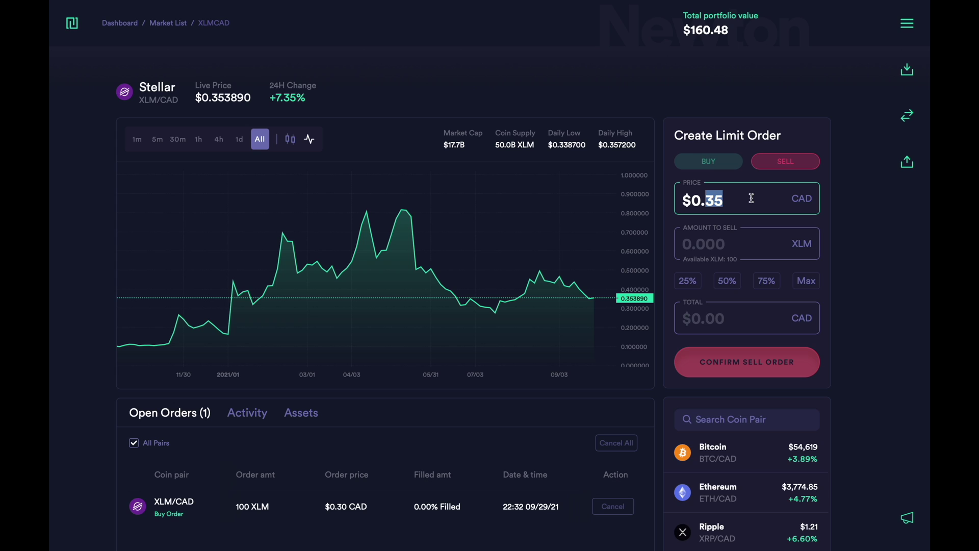
{"action": "type", "text": "4"}
{"action": "left_click", "coordinate": [738, 244]}
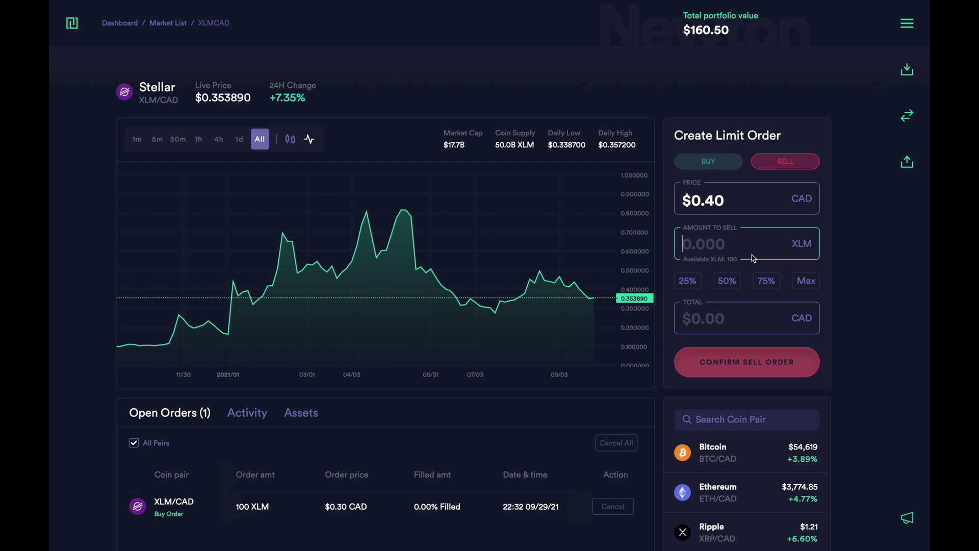
{"action": "type", "text": "100"}
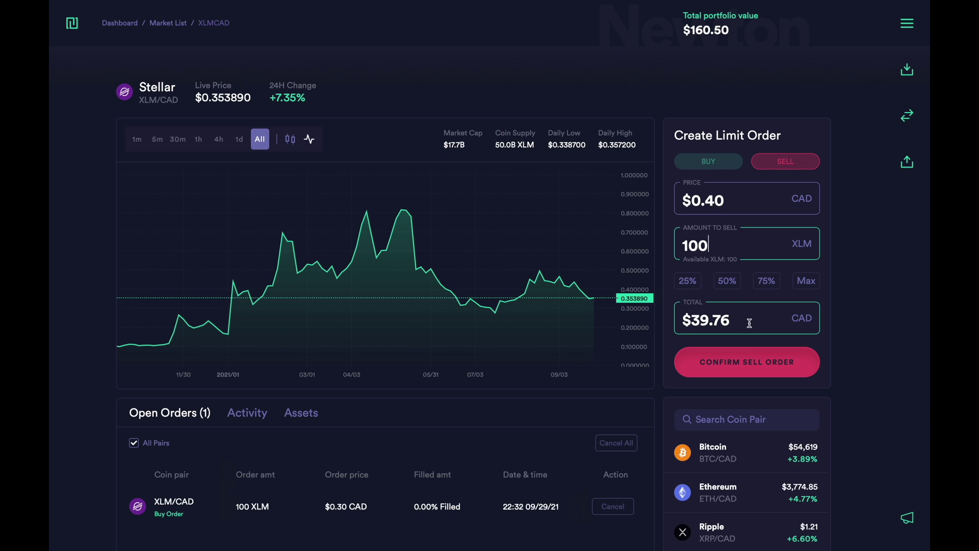
Restore the sell amount to 100 XLM ($39.76 total) and submit the sell order.
{"action": "left_click_drag", "start_coordinate": [750, 321], "coordinate": [687, 317]}
{"action": "type", "text": "30"}
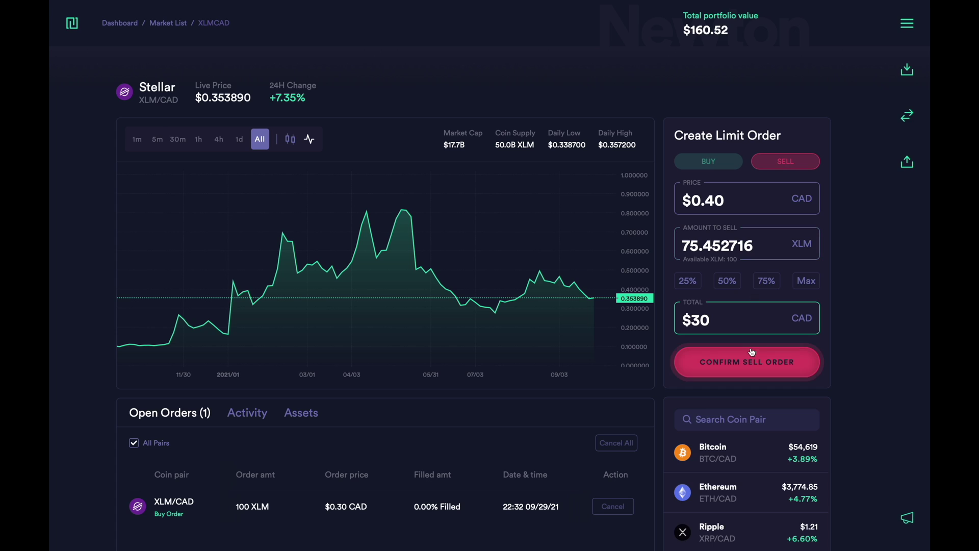
{"action": "double_click", "coordinate": [742, 251]}
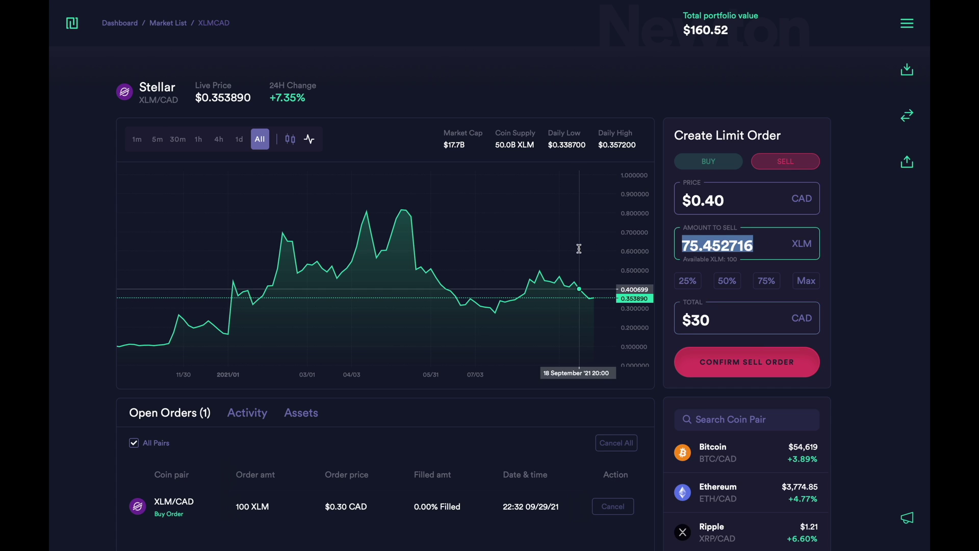
{"action": "type", "text": "1"}
{"action": "key", "text": "Return"}
{"action": "type", "text": "00"}
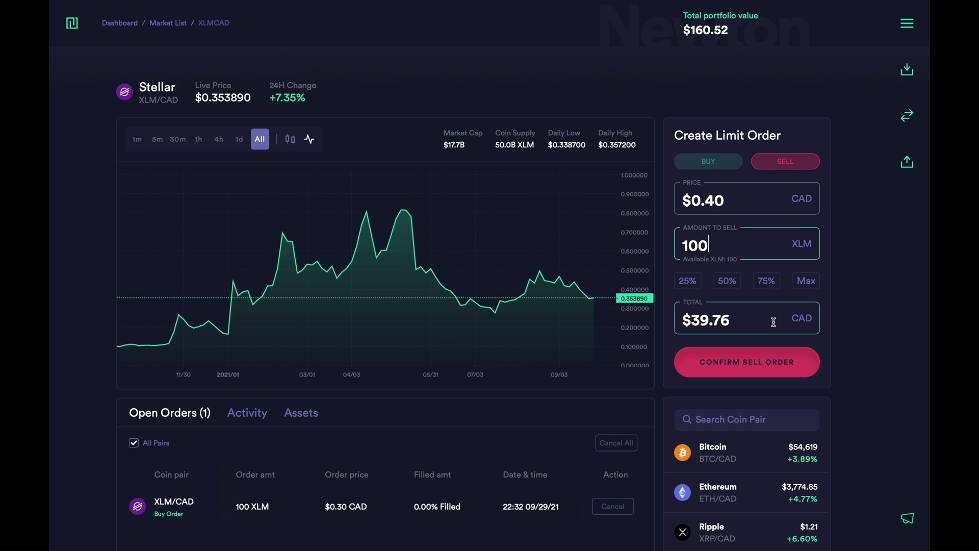
{"action": "left_click", "coordinate": [762, 374]}
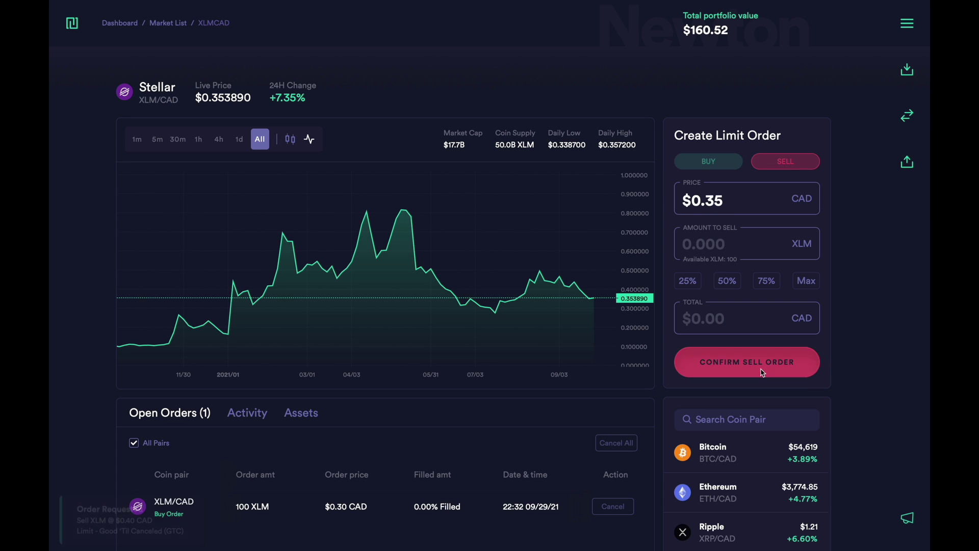
Cancel the unfilled 100 XLM sell order at $0.40 CAD from Open Orders, confirming with Yes.
{"action": "scroll", "coordinate": [282, 445], "scroll_direction": "down", "scroll_amount": 2}
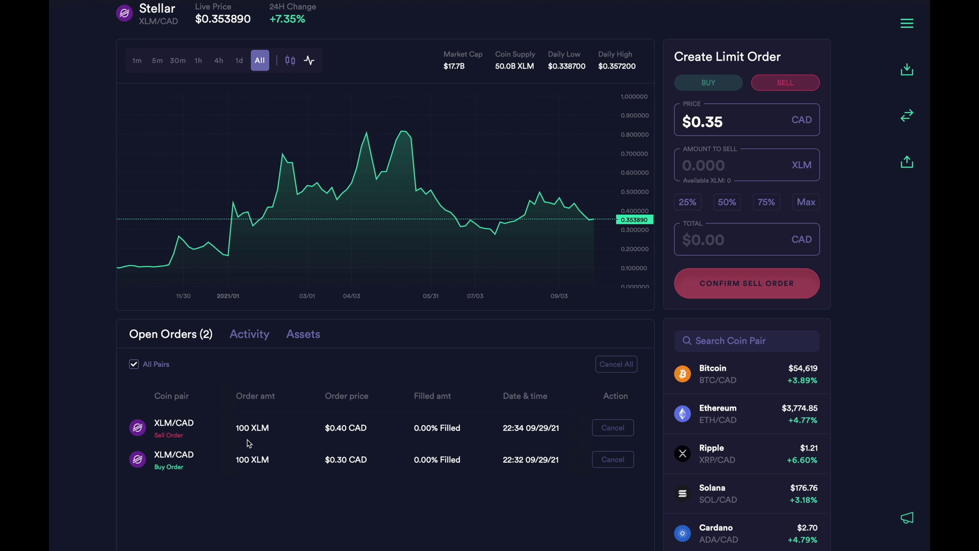
{"action": "left_click", "coordinate": [609, 433]}
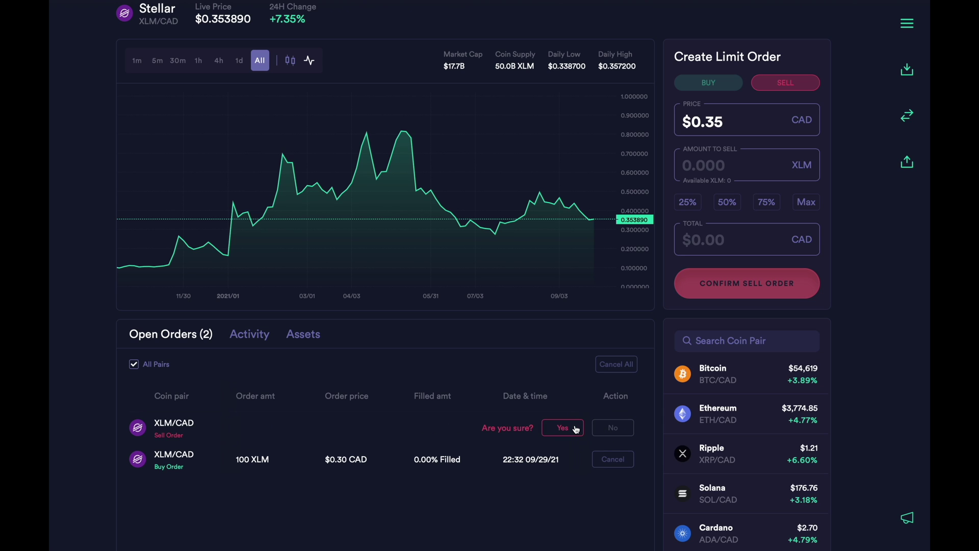
{"action": "left_click", "coordinate": [576, 430]}
{"action": "left_click", "coordinate": [612, 427]}
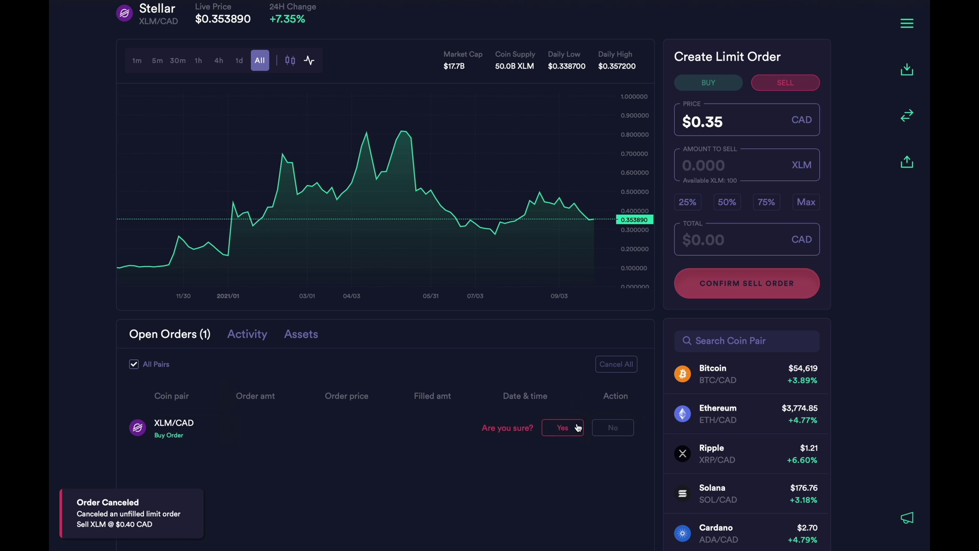